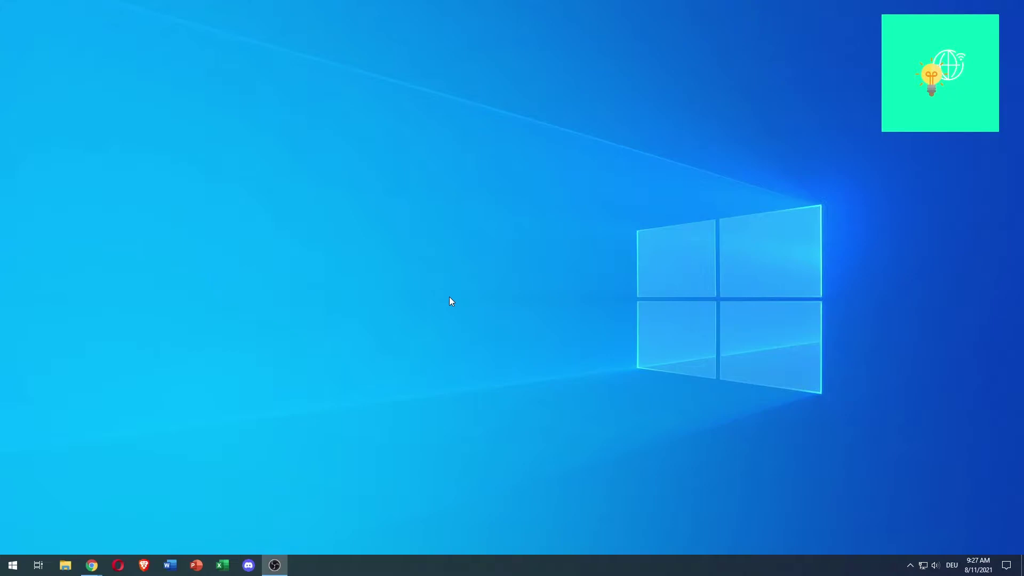
# Search Windows for regedit and open the Registry Editor as administrator.
pyautogui.press('super')
pyautogui.write('reg')
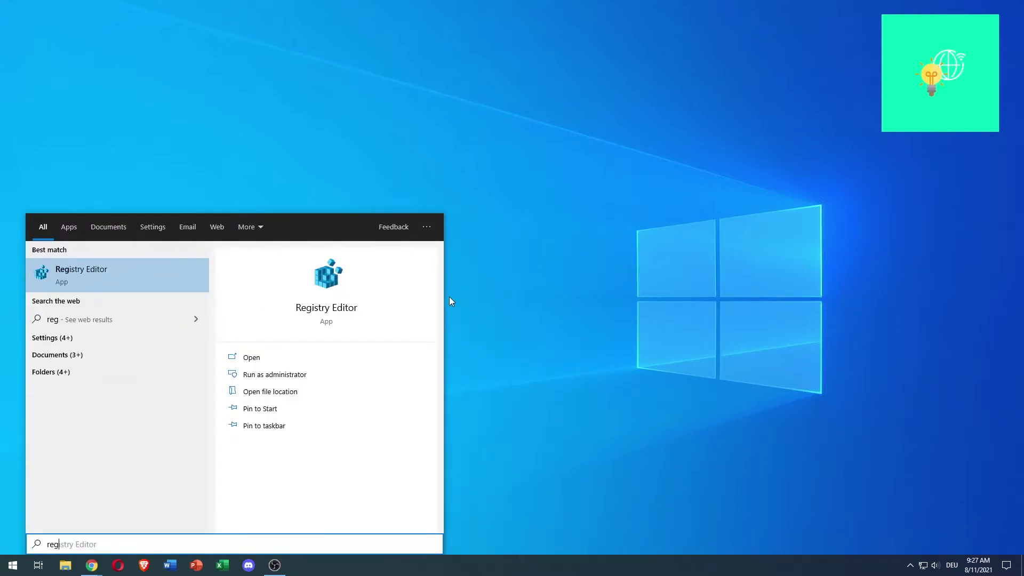
pyautogui.write('edit')
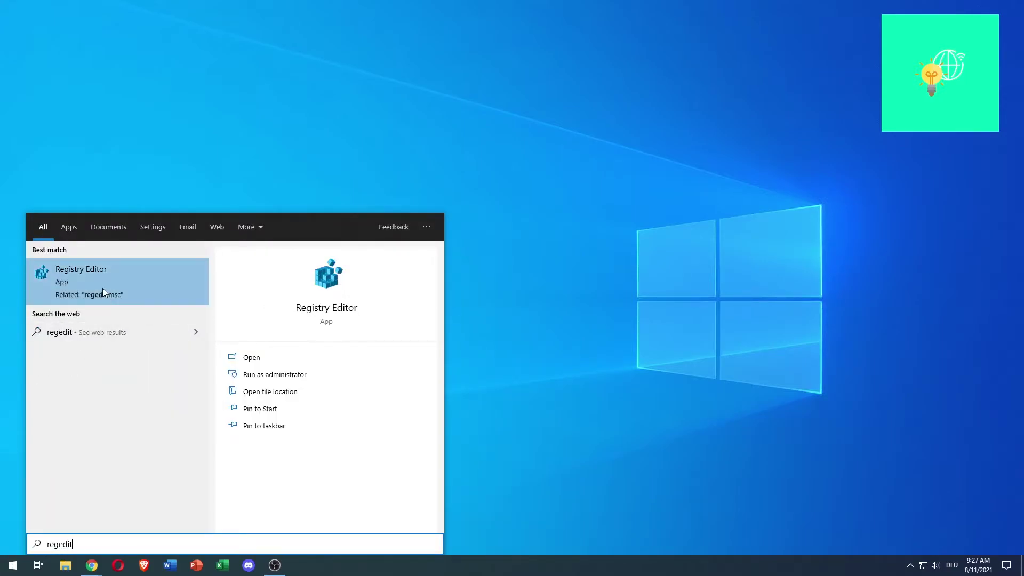
pyautogui.rightClick(112, 279)
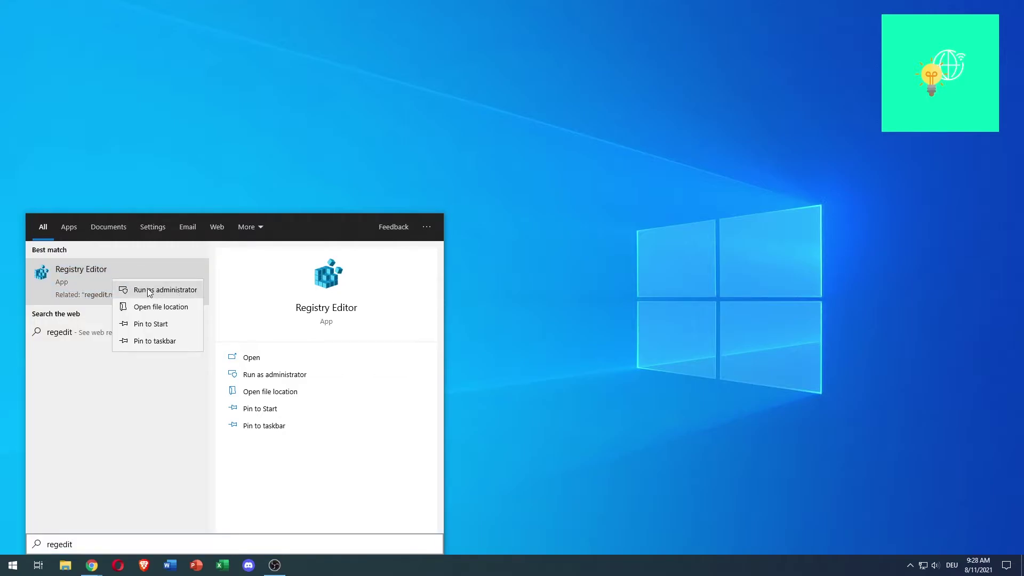
pyautogui.click(166, 290)
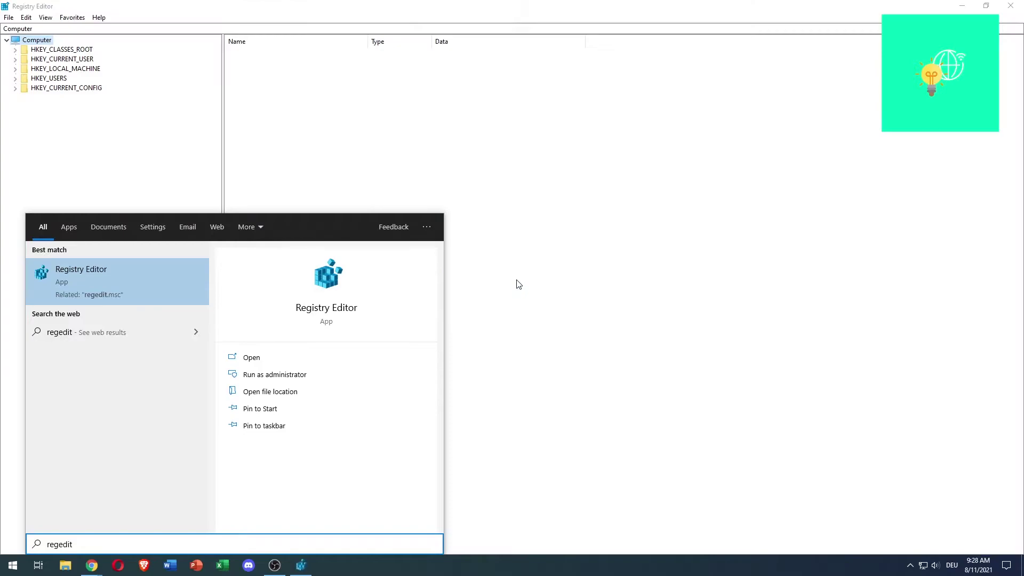
pyautogui.click(457, 18)
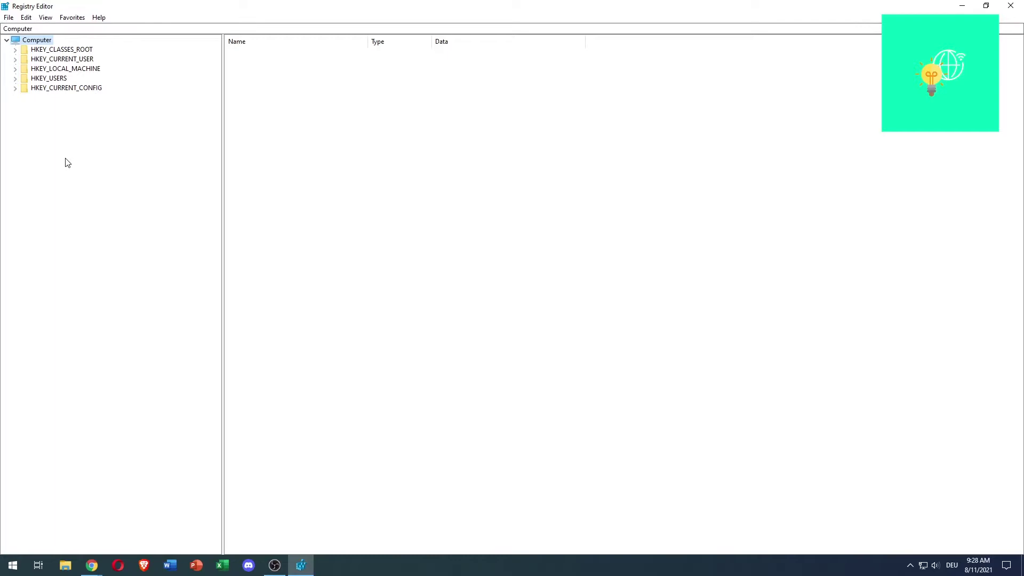
# Open the GameConfigStore key under HKEY_CURRENT_USER\System.
pyautogui.click(16, 59)
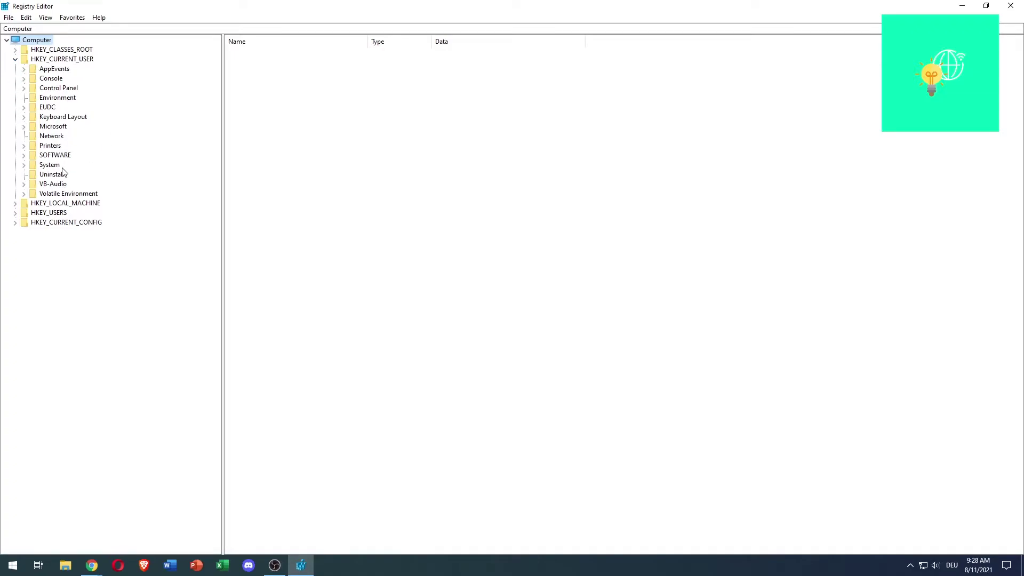
pyautogui.click(24, 166)
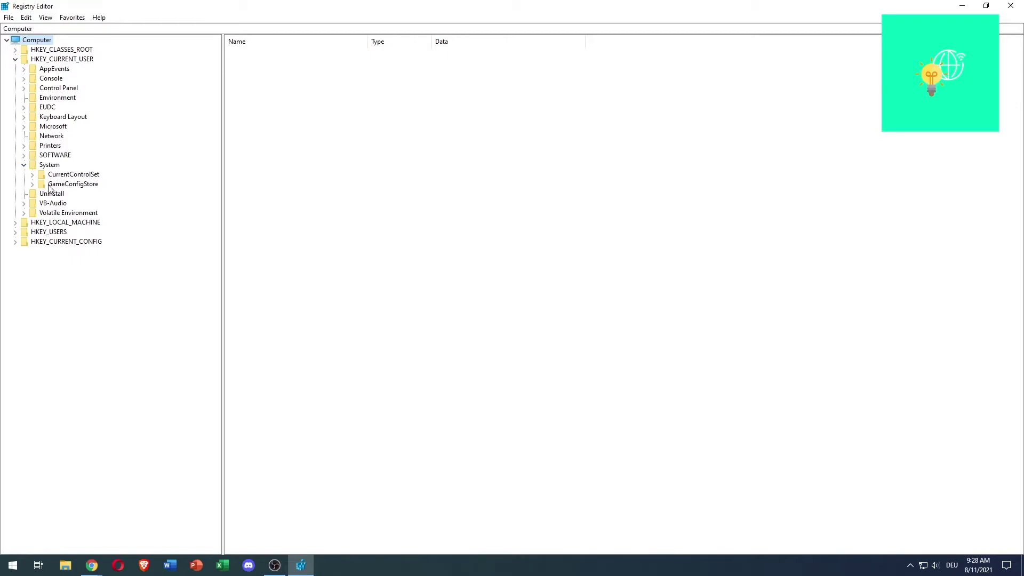
pyautogui.click(78, 187)
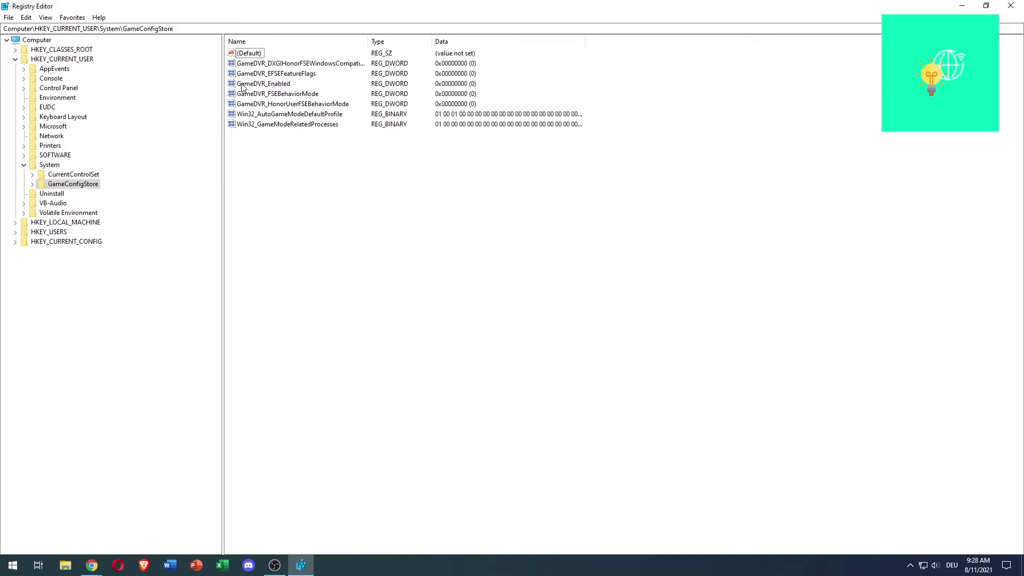
# Set the value data of the GameDVR_Enabled DWORD to 0 in hexadecimal base.
pyautogui.click(272, 86)
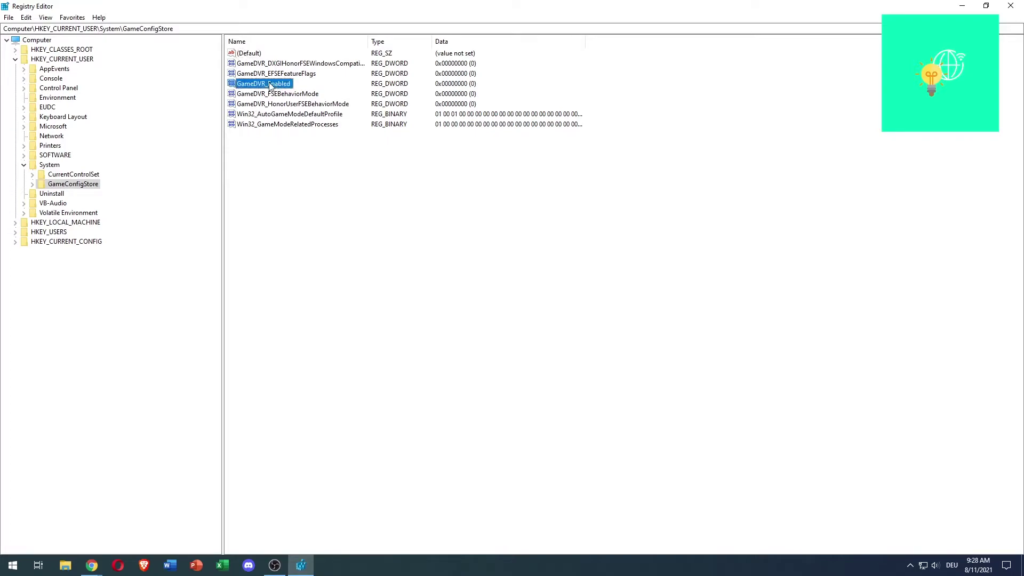
pyautogui.rightClick(271, 86)
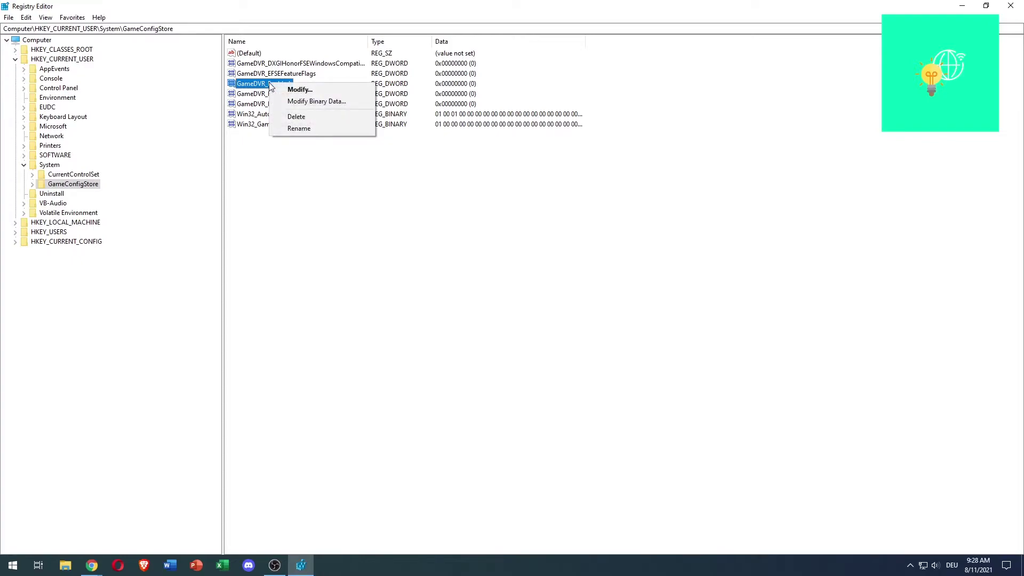
pyautogui.click(301, 90)
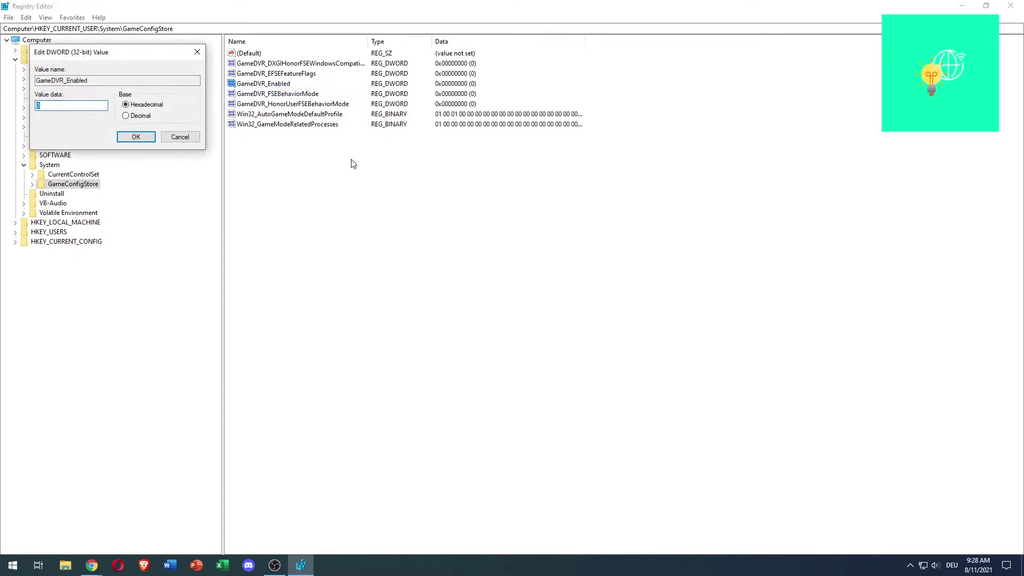
pyautogui.moveTo(140, 55); pyautogui.dragTo(488, 153)
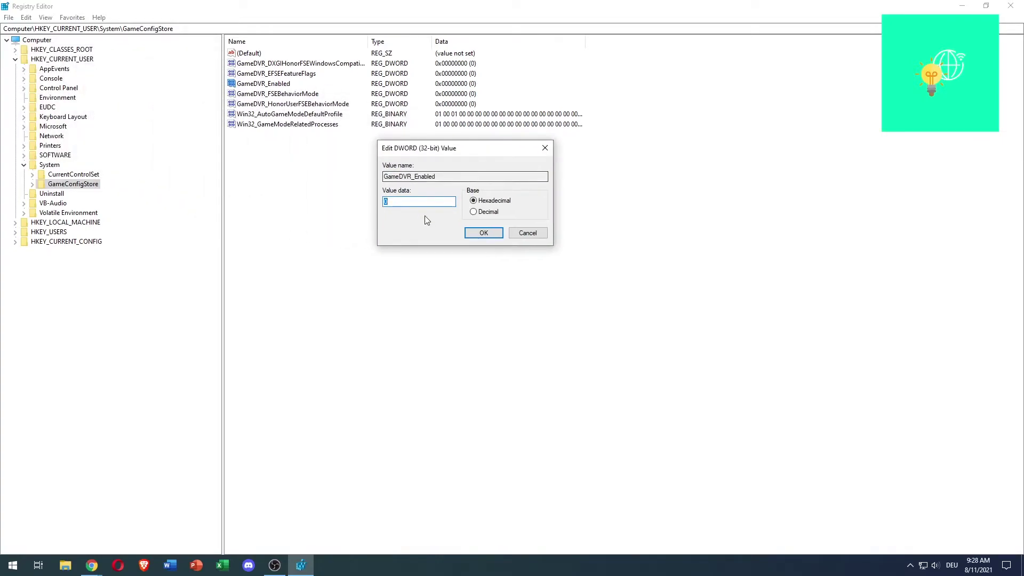
pyautogui.doubleClick(388, 200)
pyautogui.write('1')
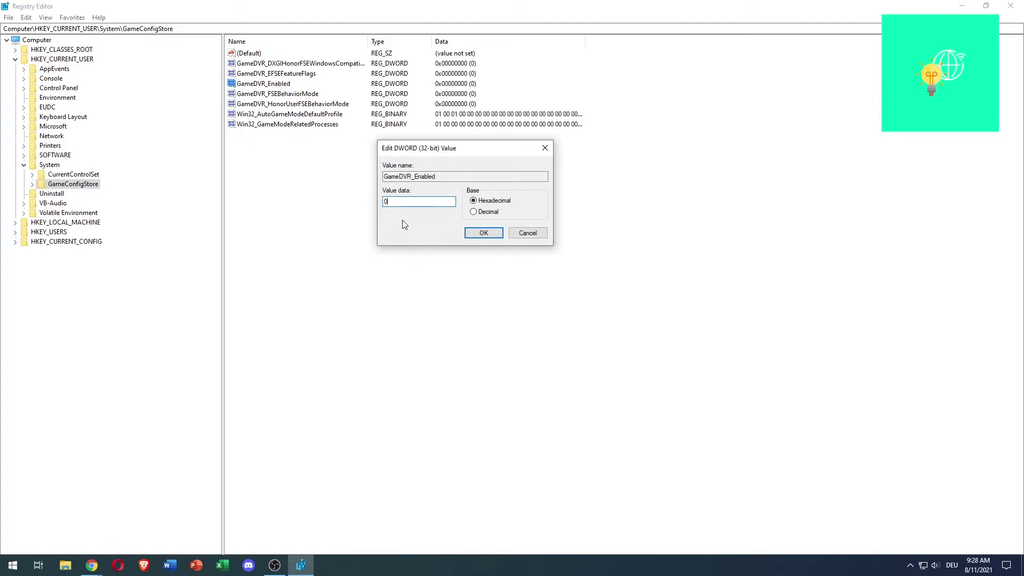
pyautogui.click(483, 234)
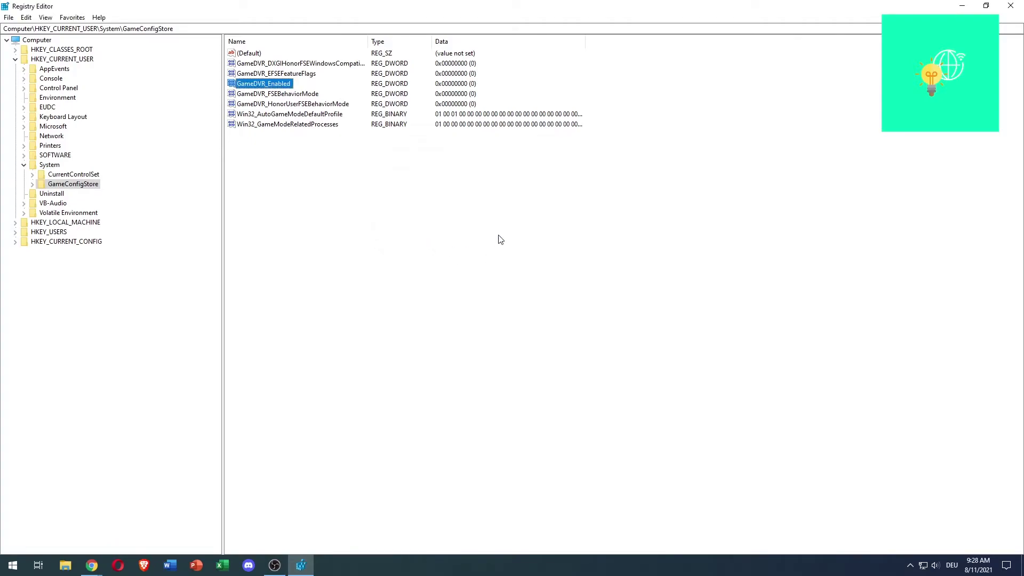
pyautogui.click(387, 229)
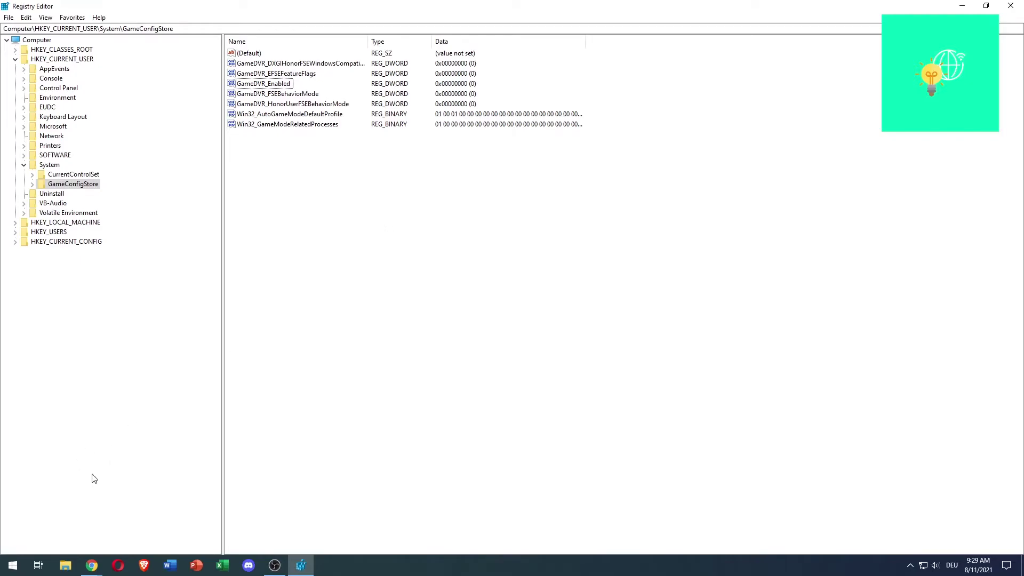
pyautogui.press('super')
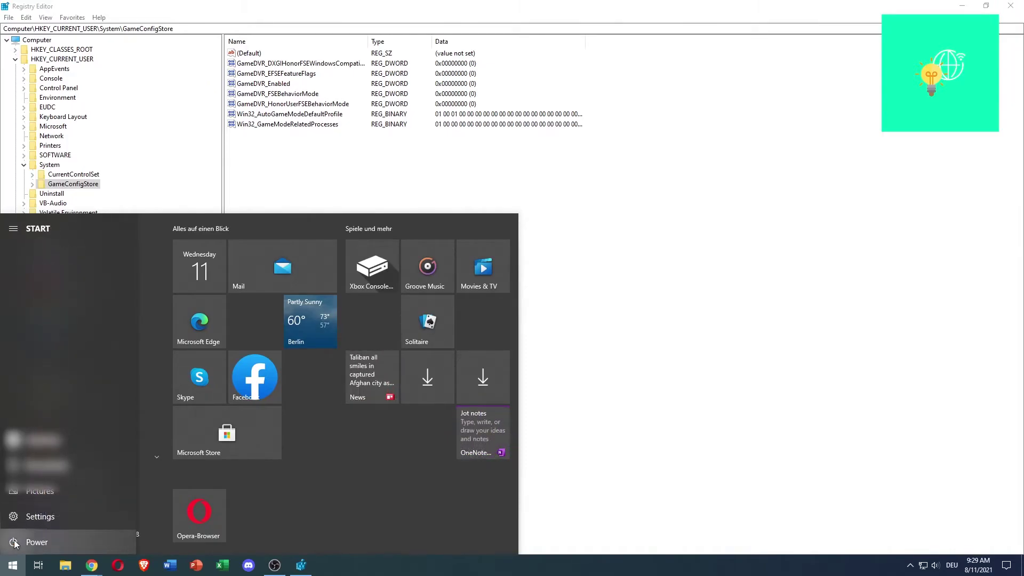
pyautogui.click(15, 543)
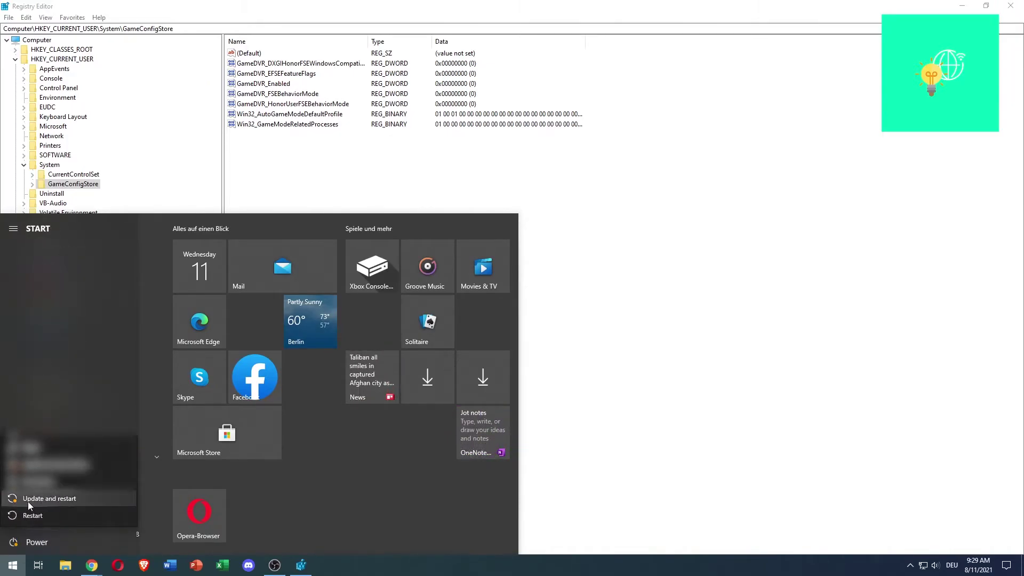
pyautogui.press('Escape')
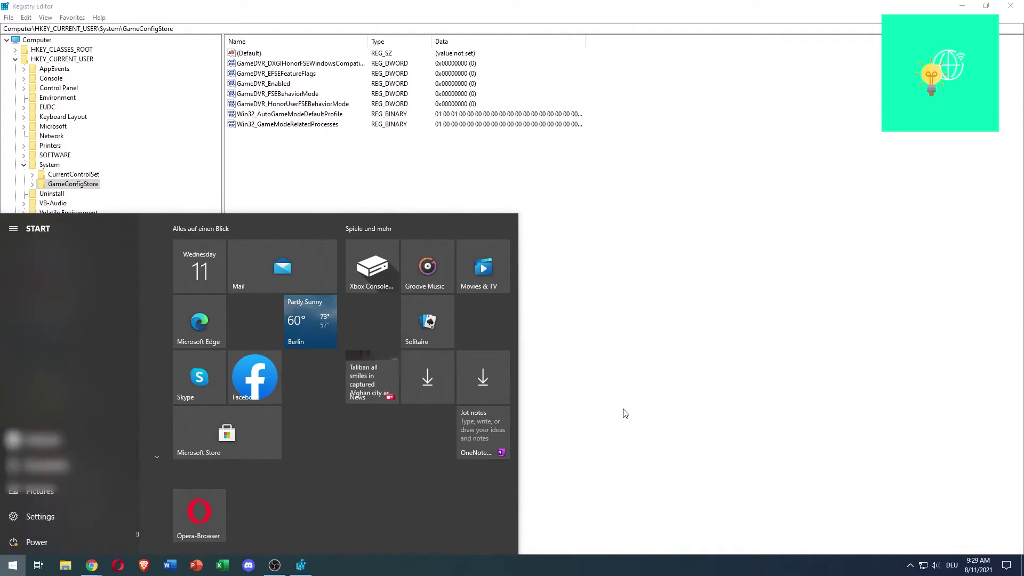
pyautogui.click(596, 319)
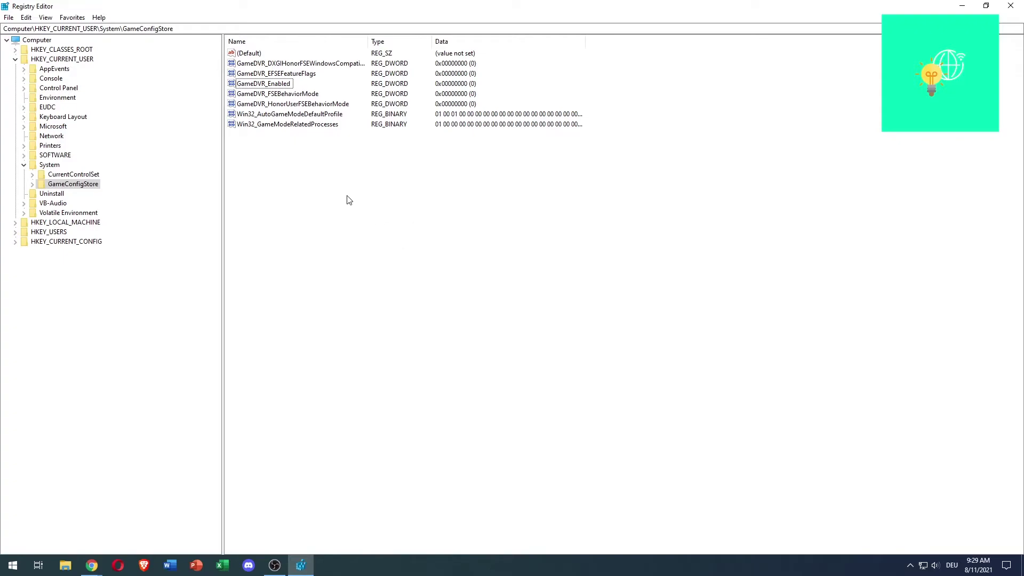
# Collapse HKEY_CURRENT_USER and expand the key HKEY_LOCAL_MACHINE\SOFTWARE\Microsoft.
pyautogui.click(16, 60)
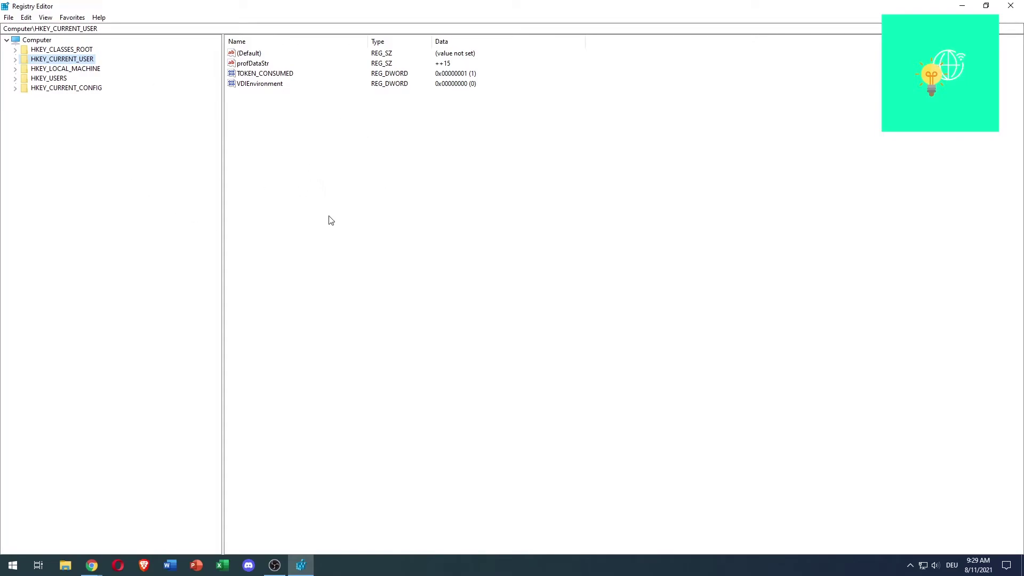
pyautogui.click(15, 69)
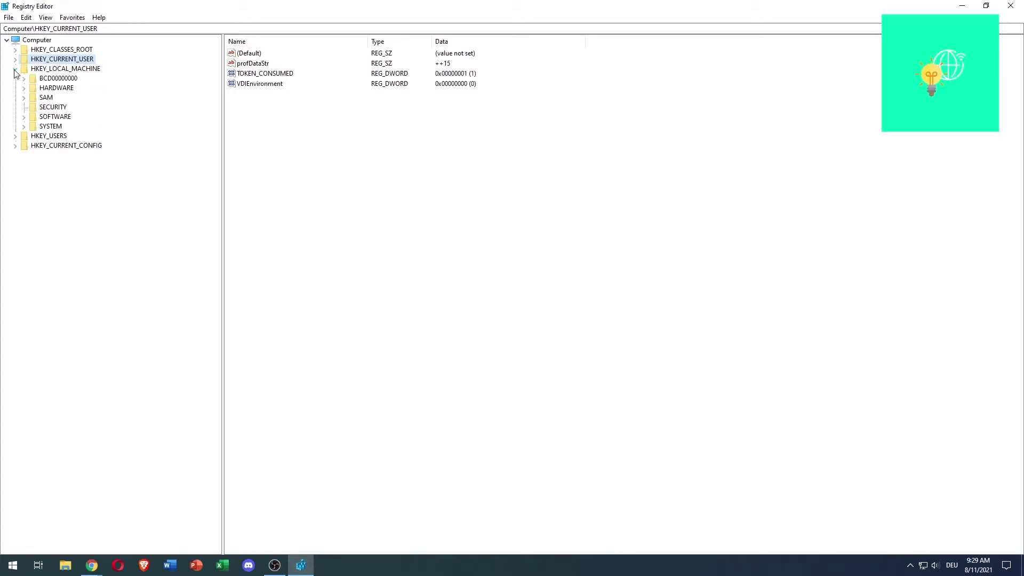
pyautogui.click(24, 127)
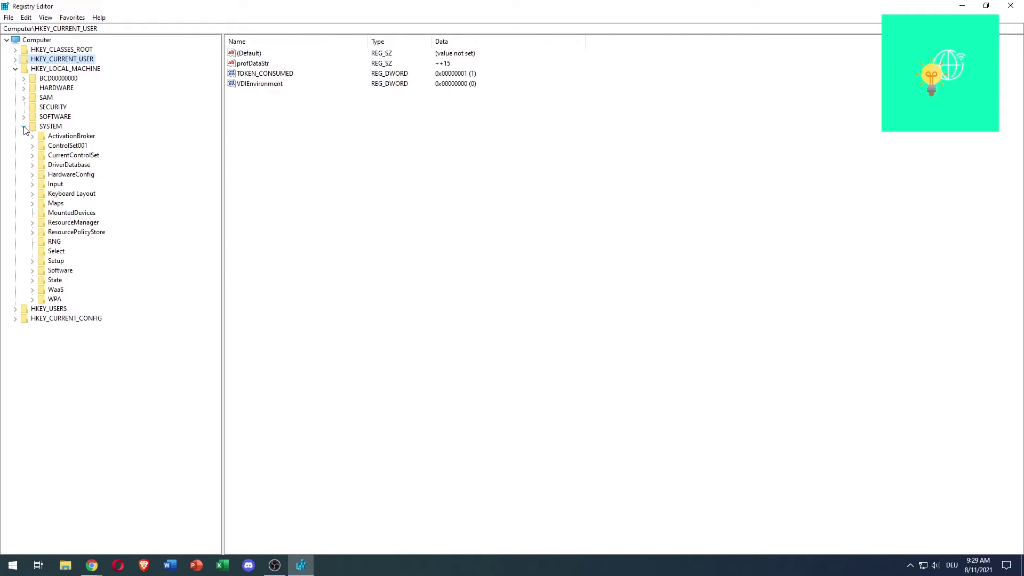
pyautogui.click(24, 127)
pyautogui.click(24, 116)
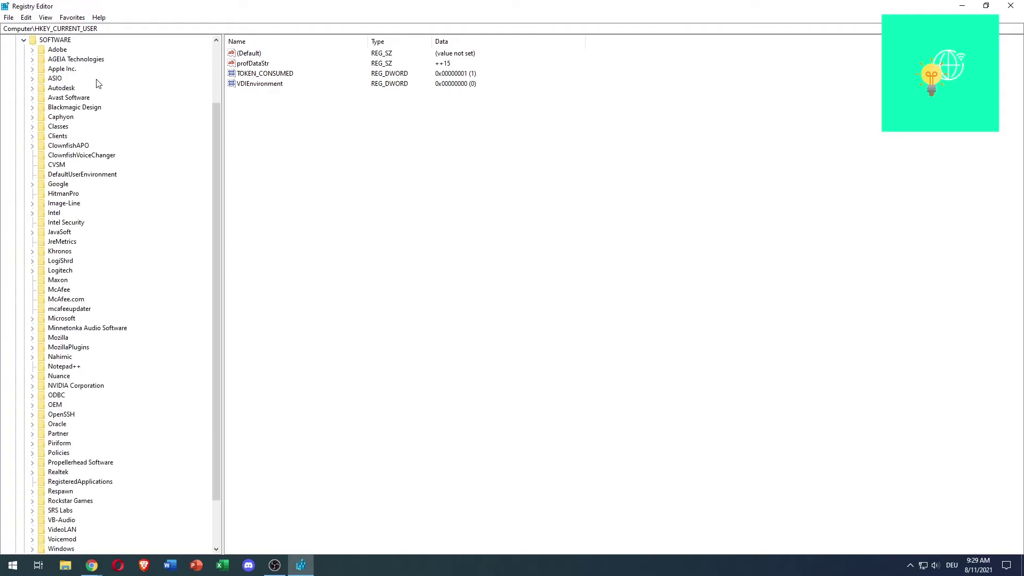
pyautogui.scroll(-1, 99, 87)
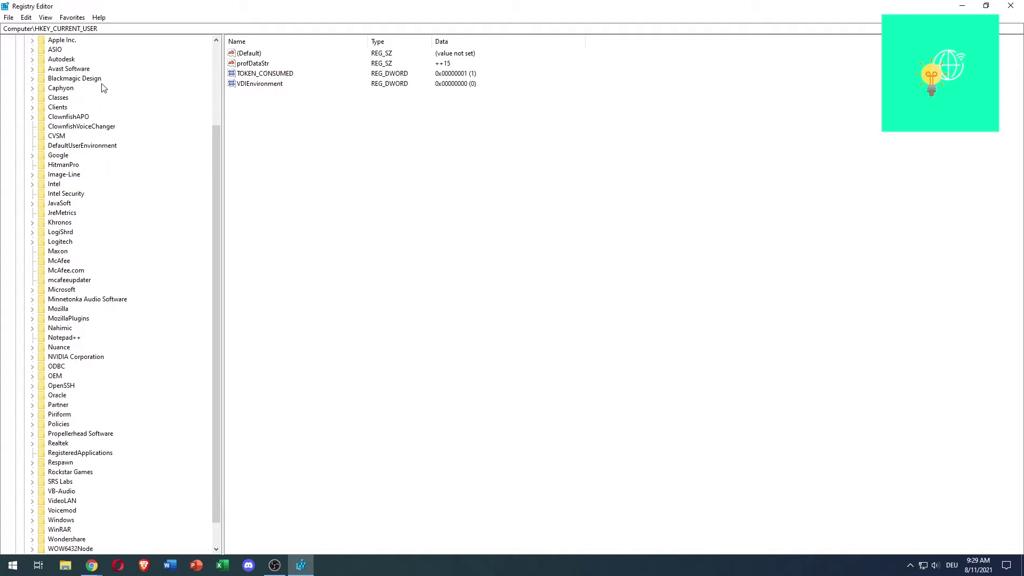
pyautogui.click(63, 290)
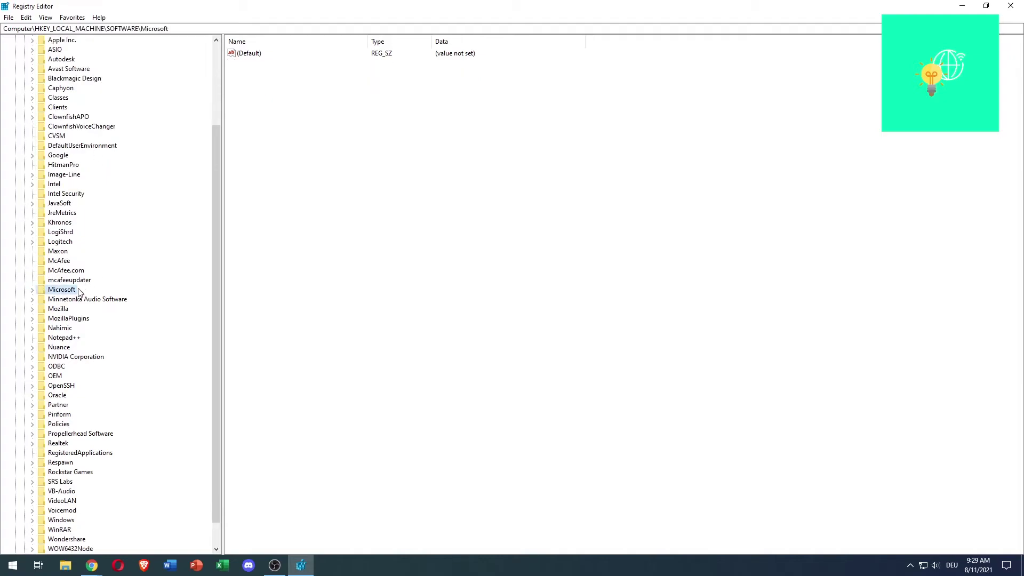
pyautogui.click(32, 290)
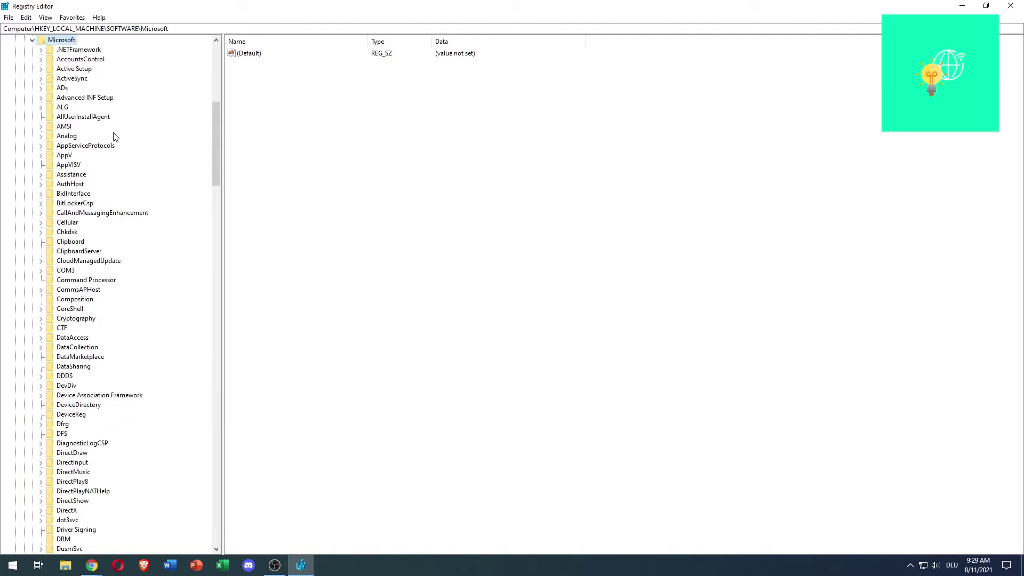
# Find the PolicyManager key inside Microsoft and expand its default subkey.
pyautogui.scroll(-20, 114, 137)
pyautogui.scroll(-14, 115, 137)
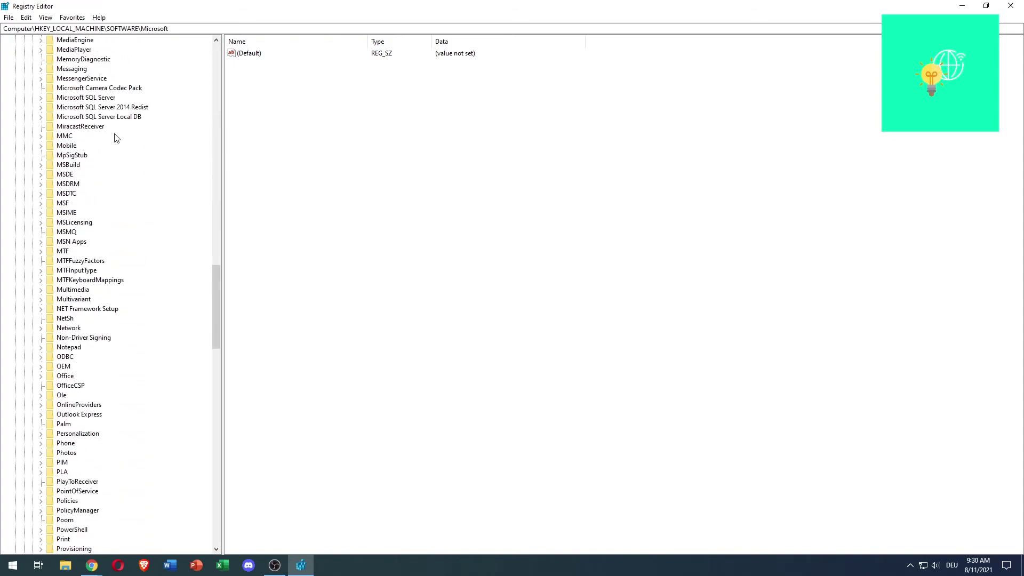
pyautogui.scroll(-4, 115, 138)
pyautogui.scroll(-1, 109, 363)
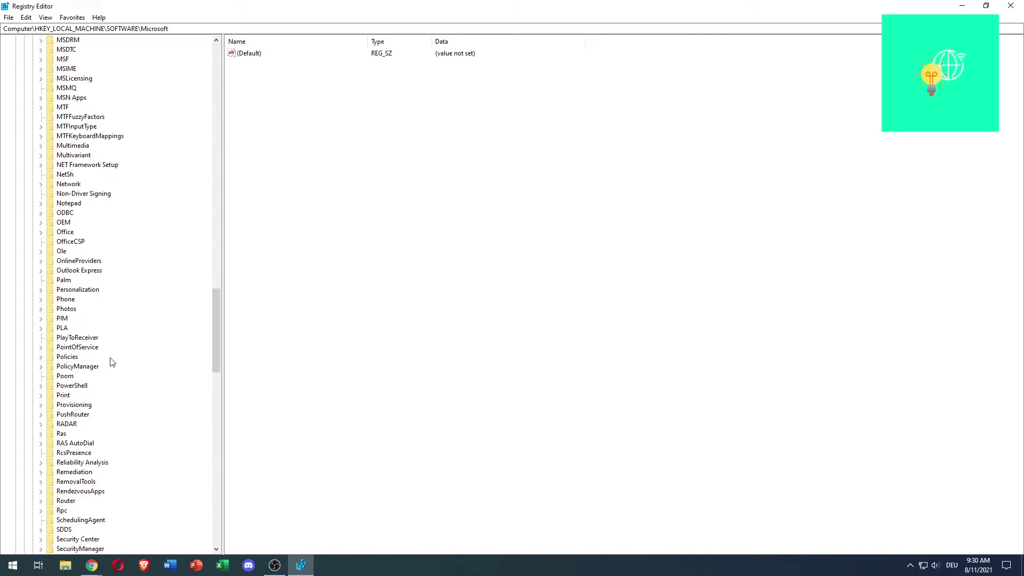
pyautogui.click(77, 368)
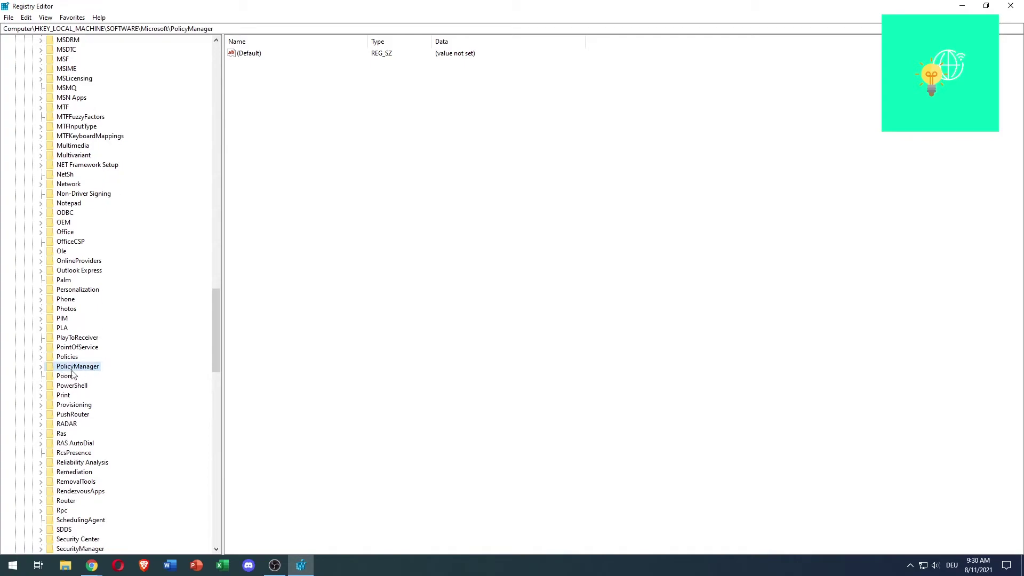
pyautogui.click(41, 367)
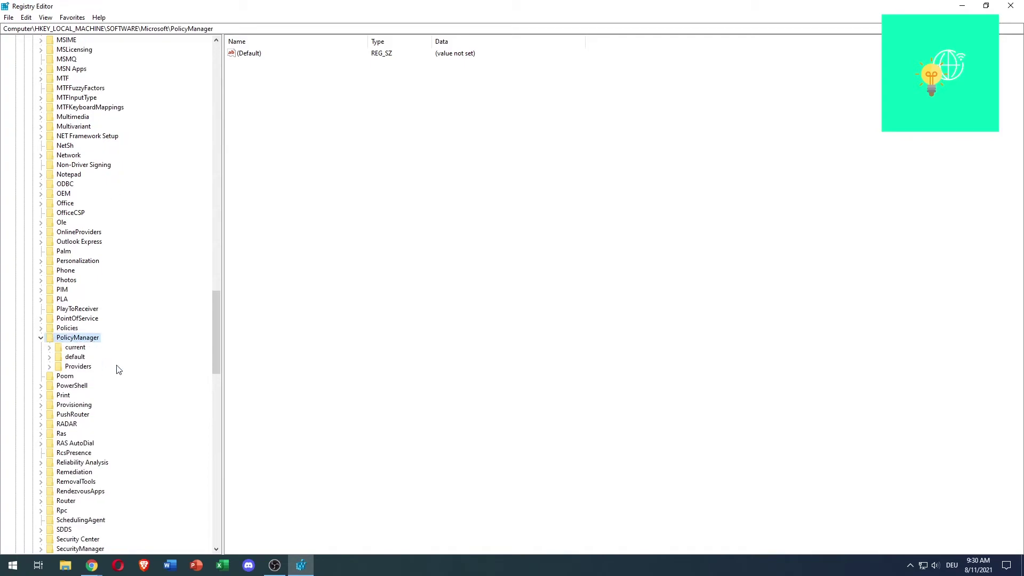
pyautogui.scroll(-1, 119, 370)
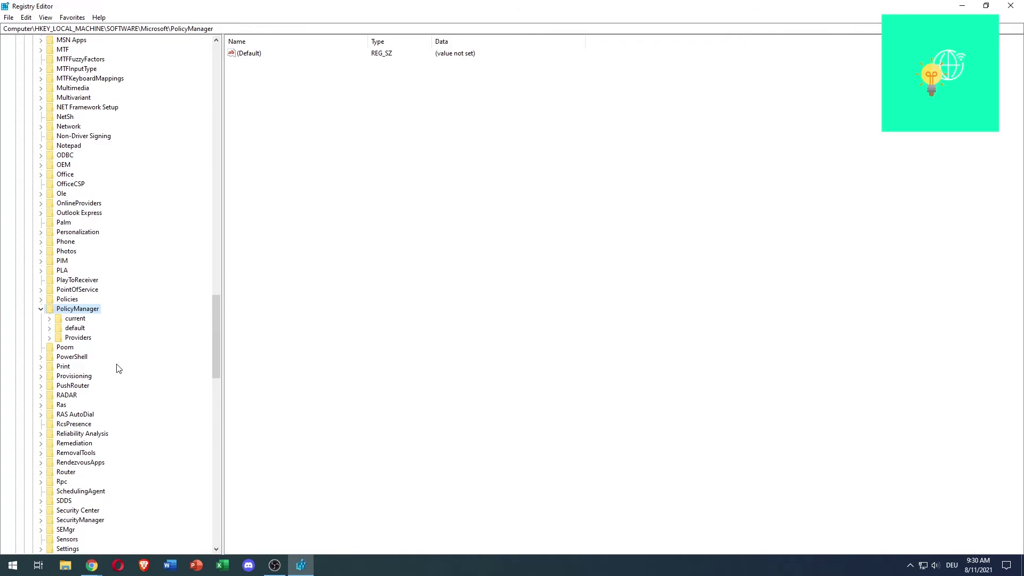
pyautogui.click(49, 328)
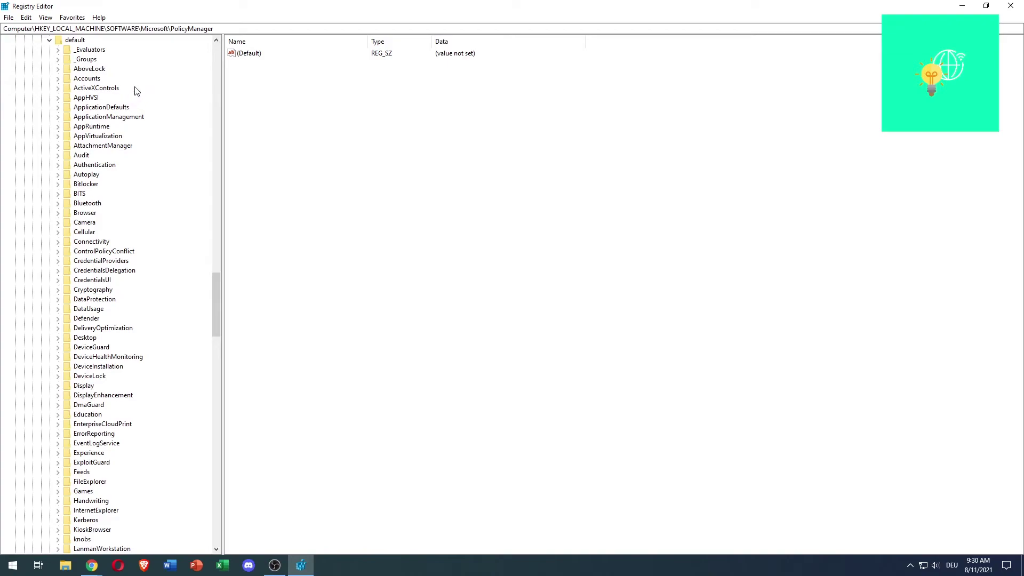
# Open the AllowGameDVR key under ApplicationManagement in the default key.
pyautogui.click(125, 118)
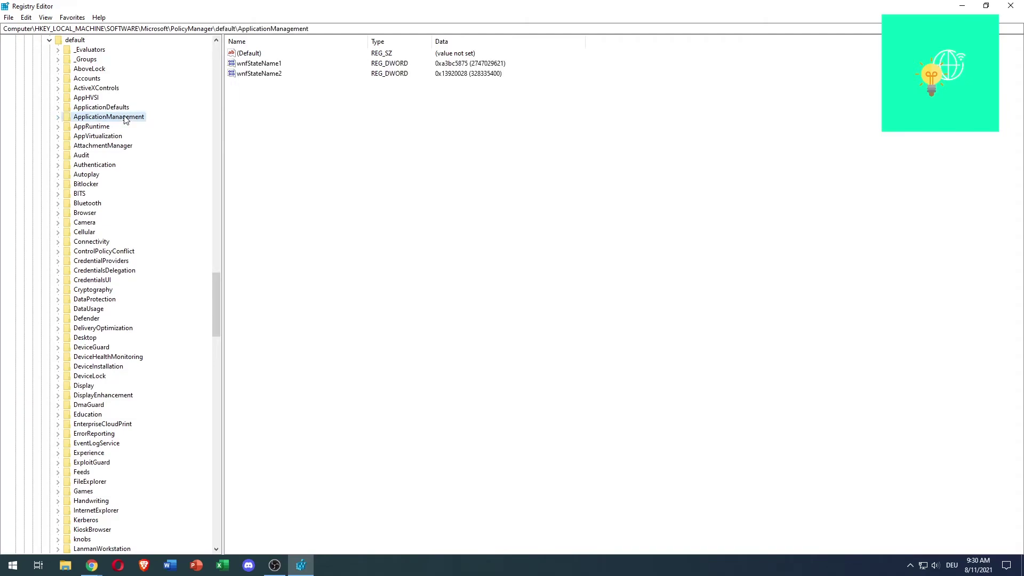
pyautogui.click(59, 117)
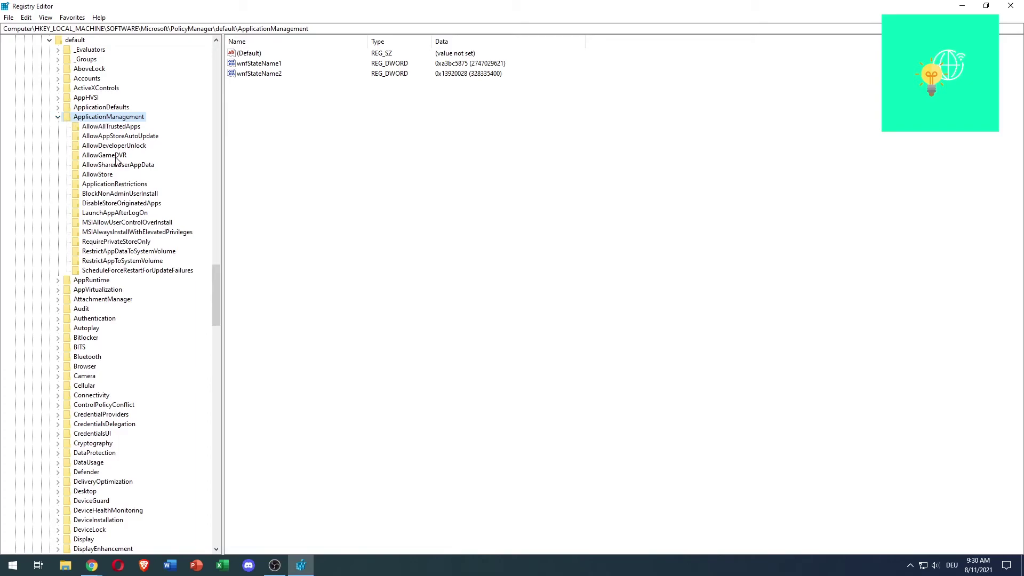
pyautogui.click(102, 158)
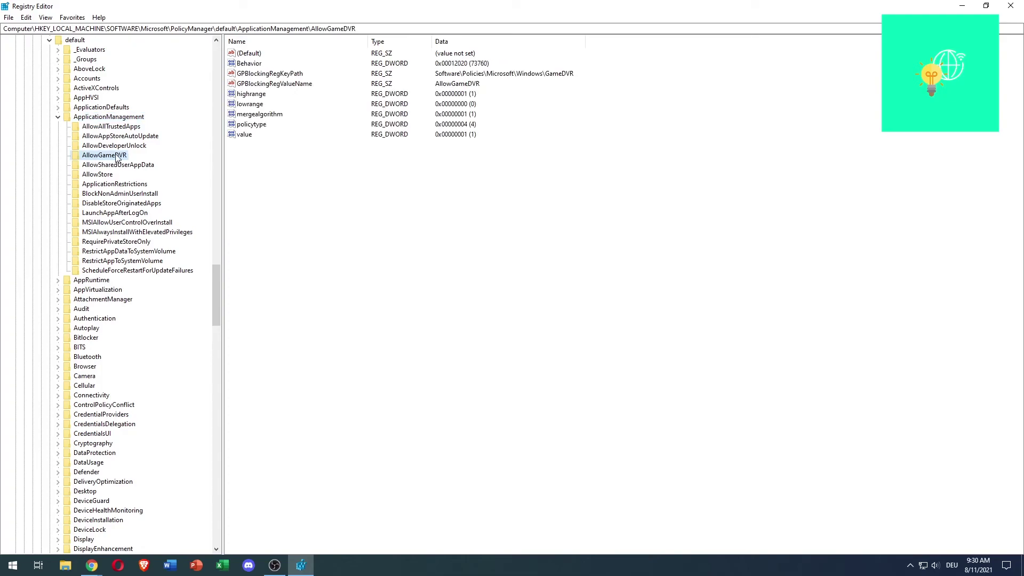
# Set the value data of the DWORD named value in AllowGameDVR to 0.
pyautogui.click(248, 177)
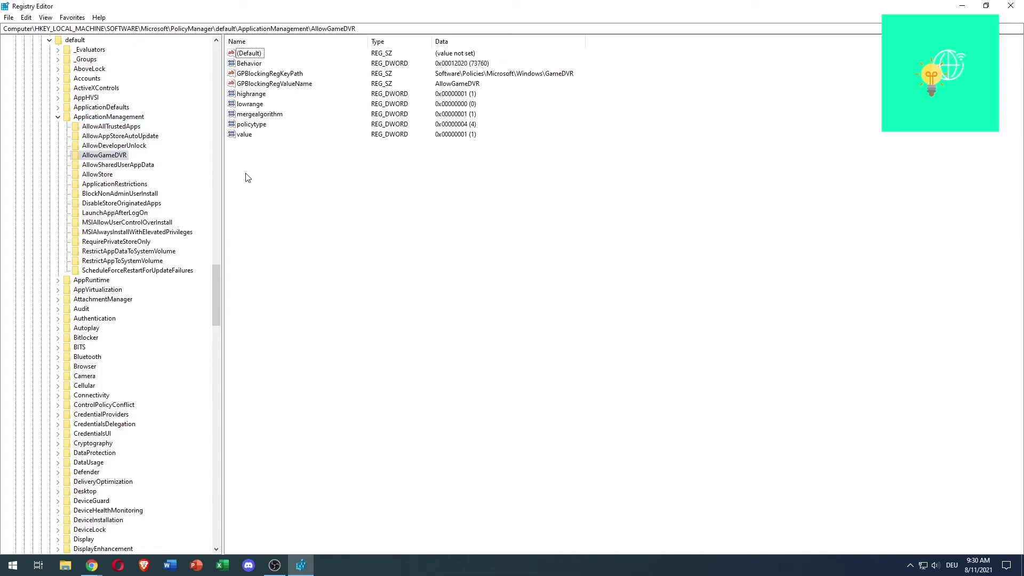
pyautogui.click(251, 136)
pyautogui.rightClick(251, 136)
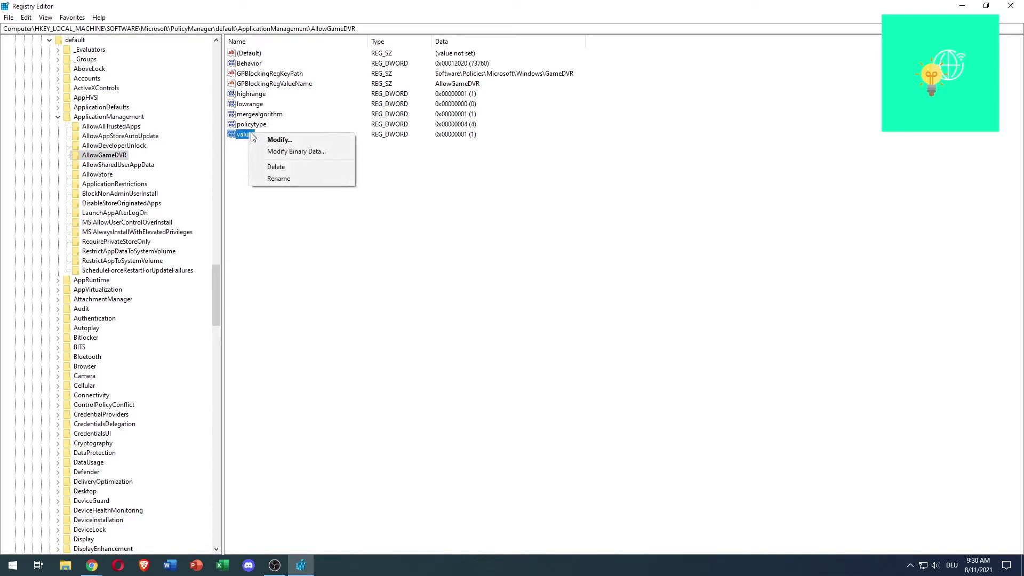
pyautogui.click(303, 140)
pyautogui.moveTo(124, 52); pyautogui.dragTo(494, 153)
pyautogui.click(421, 205)
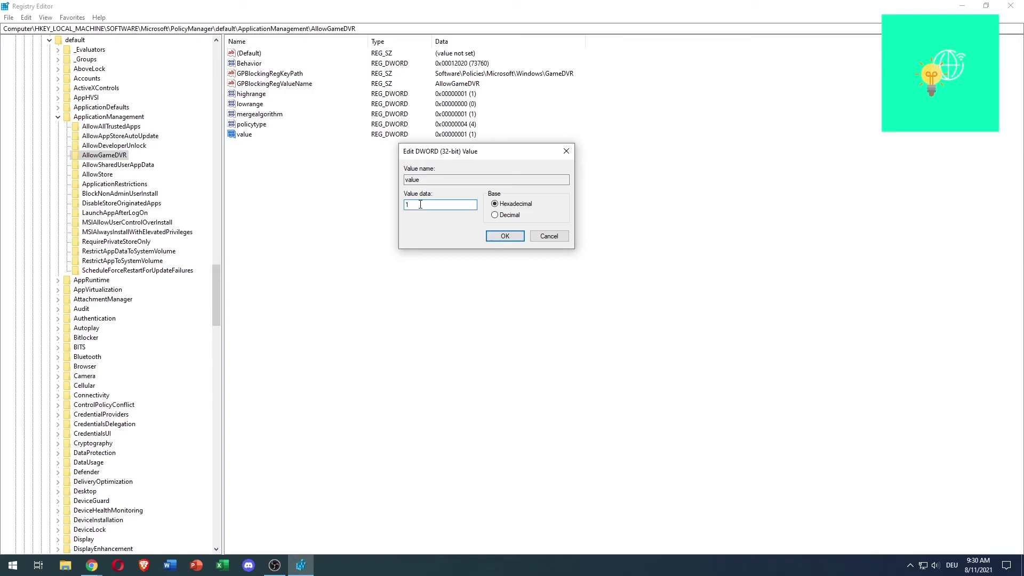
pyautogui.write('0')
pyautogui.click(504, 236)
pyautogui.click(388, 217)
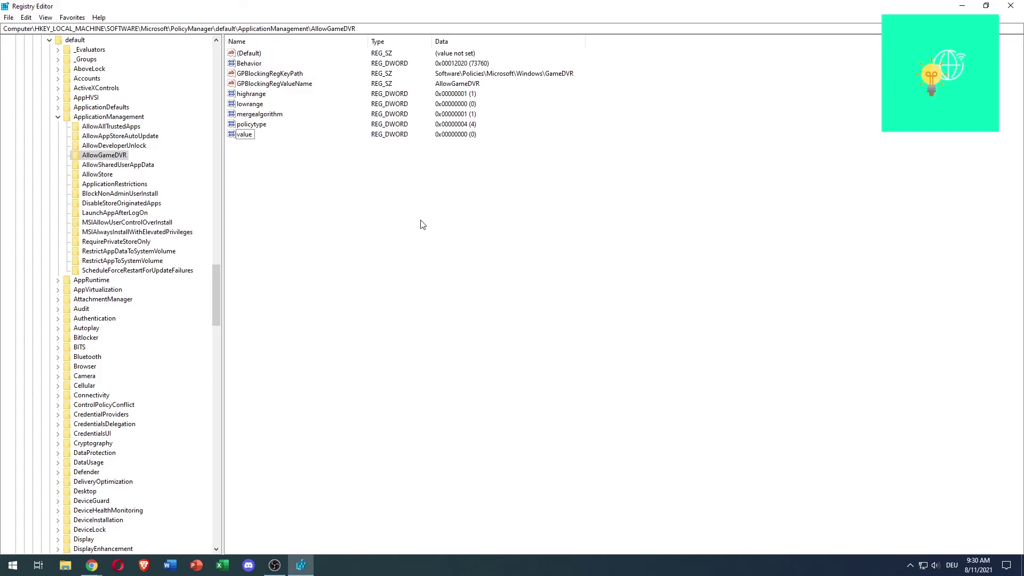